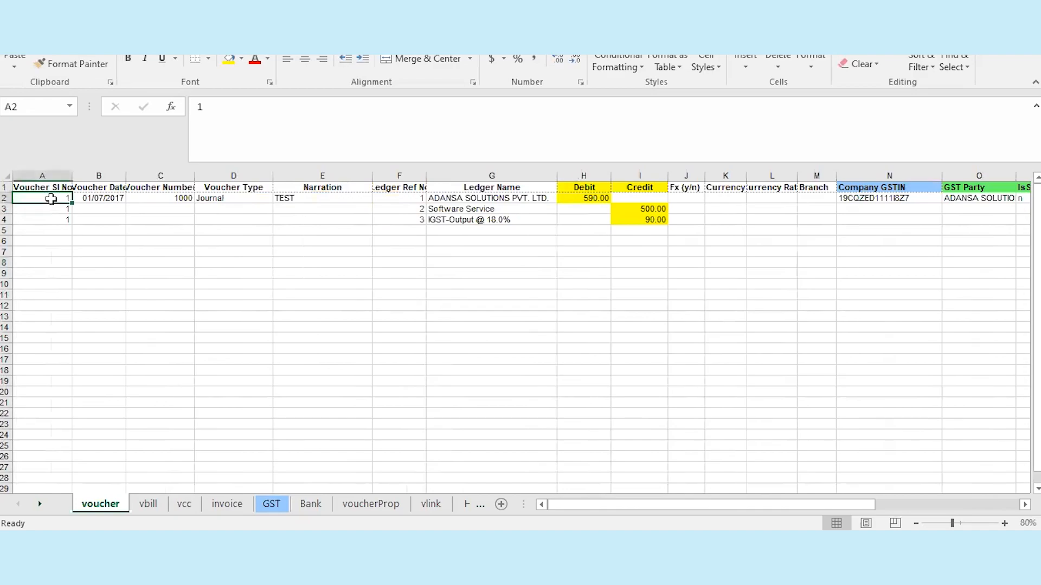
Clear the sample voucher entries from rows 2 to 4 of the voucher sheet, across all columns
key(shift+Down)
key(shift+Down)
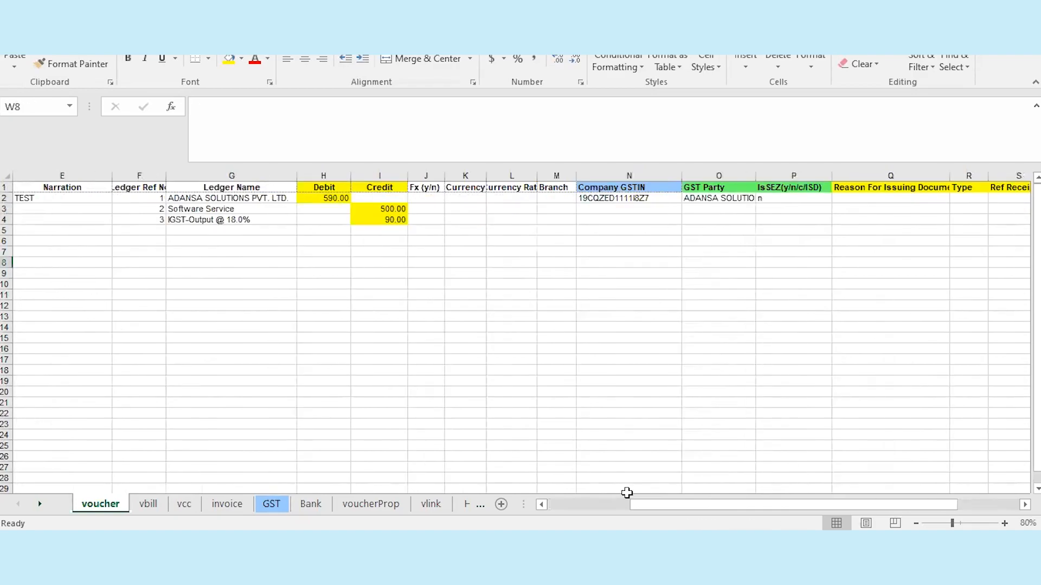
drag(629, 504, 546, 504)
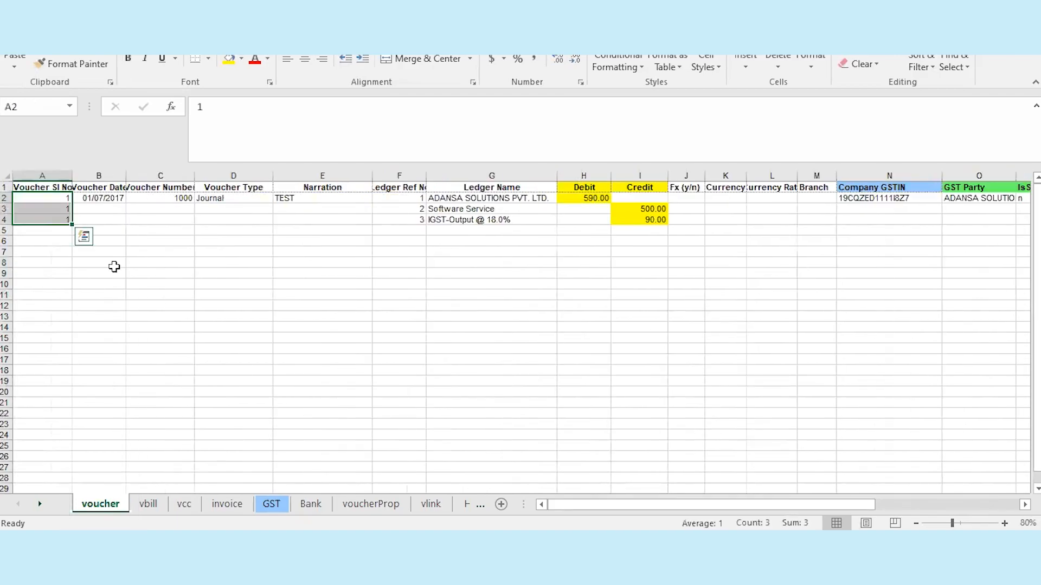
key(ctrl+shift+Right)
key(ctrl+shift+Right)
key(ctrl+shift+Right)
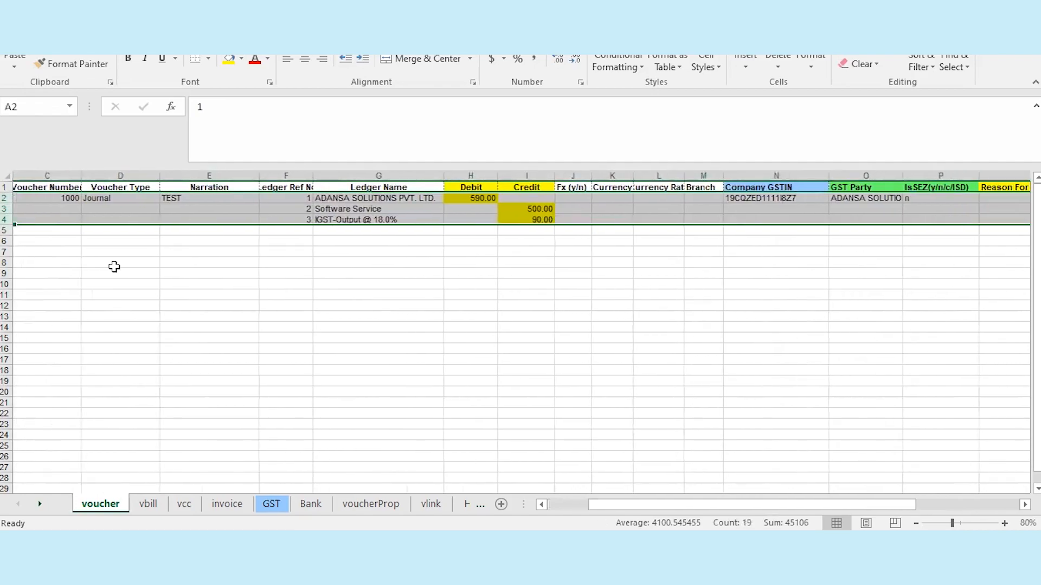
key(Delete)
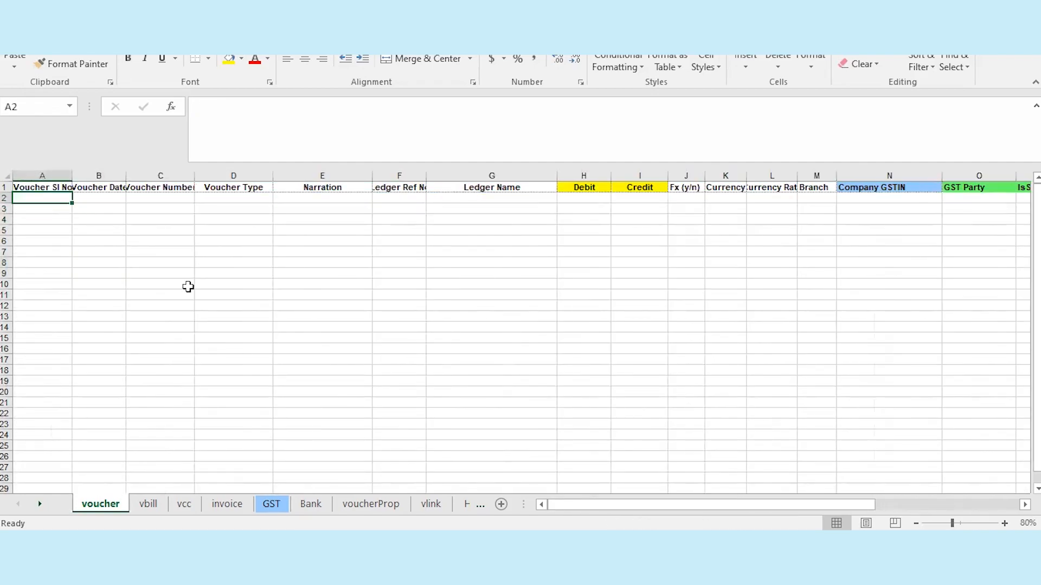
Start the first voucher in row 2 with Voucher Sl No 1, date 5/8/2023 and type Payment, leaving number and narration blank
text(1)
key(Tab)
text(5/8/2023)
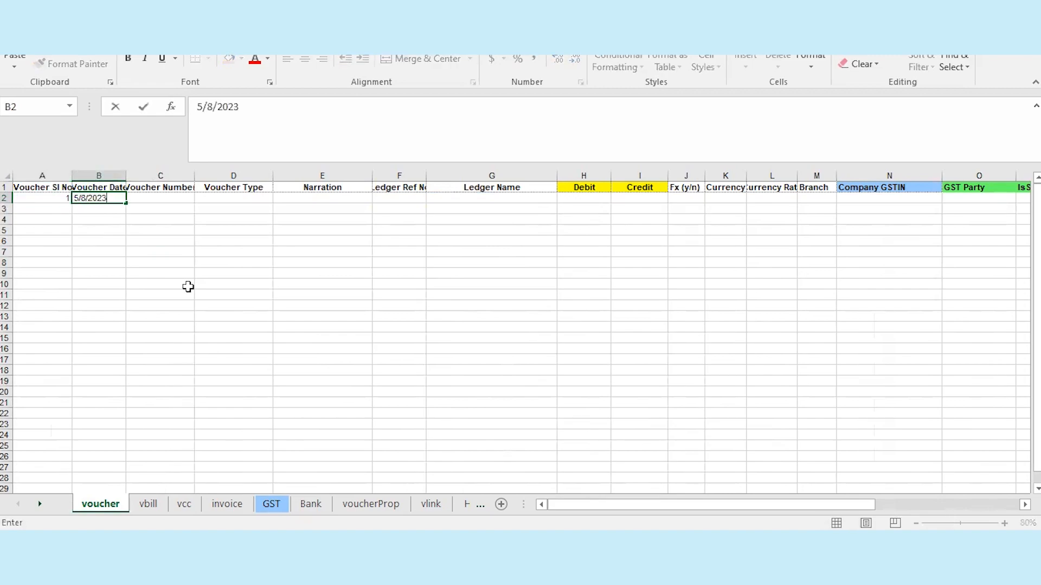
key(Tab)
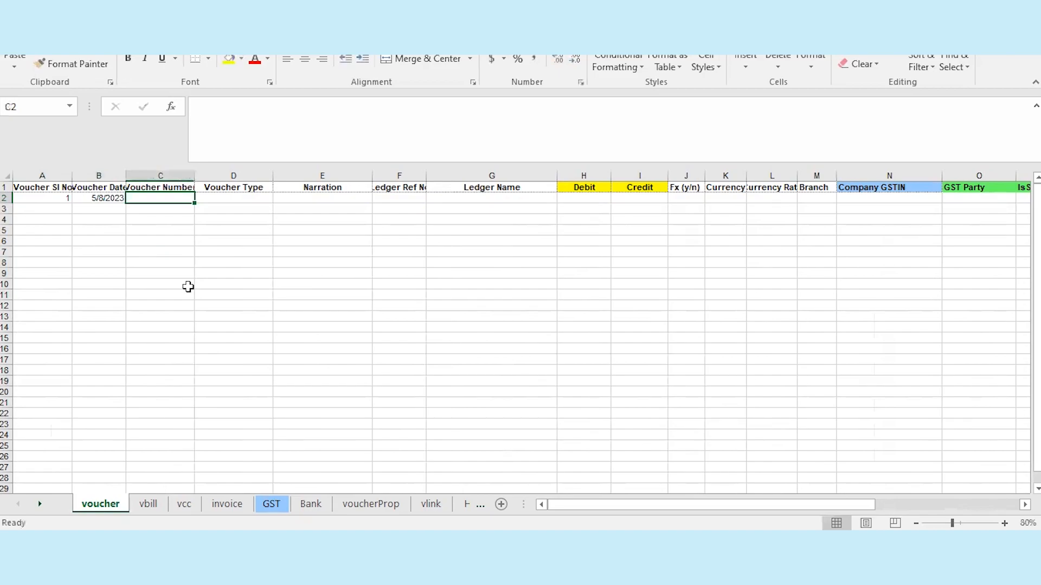
key(Tab)
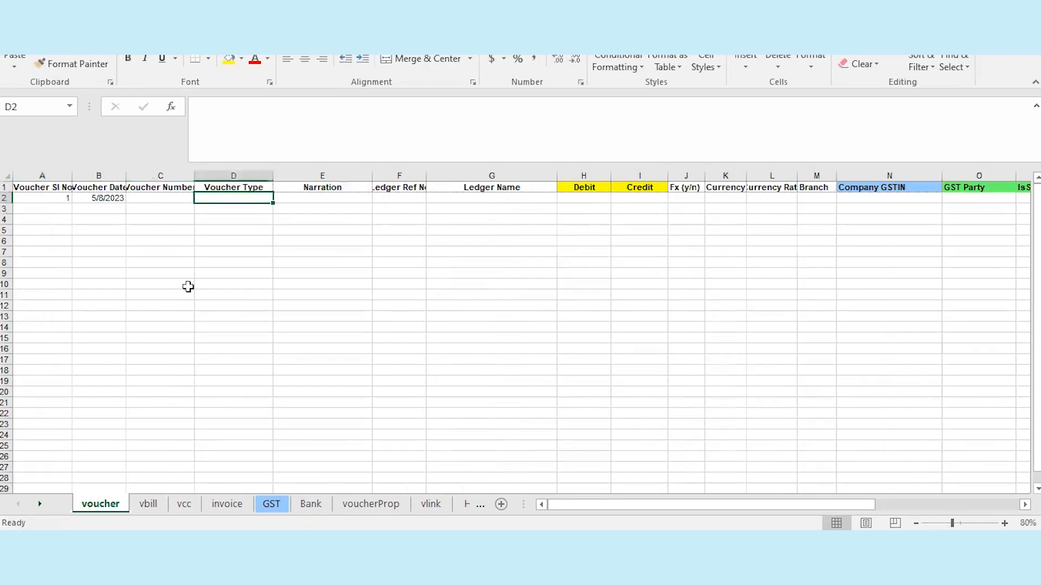
text(Pay)
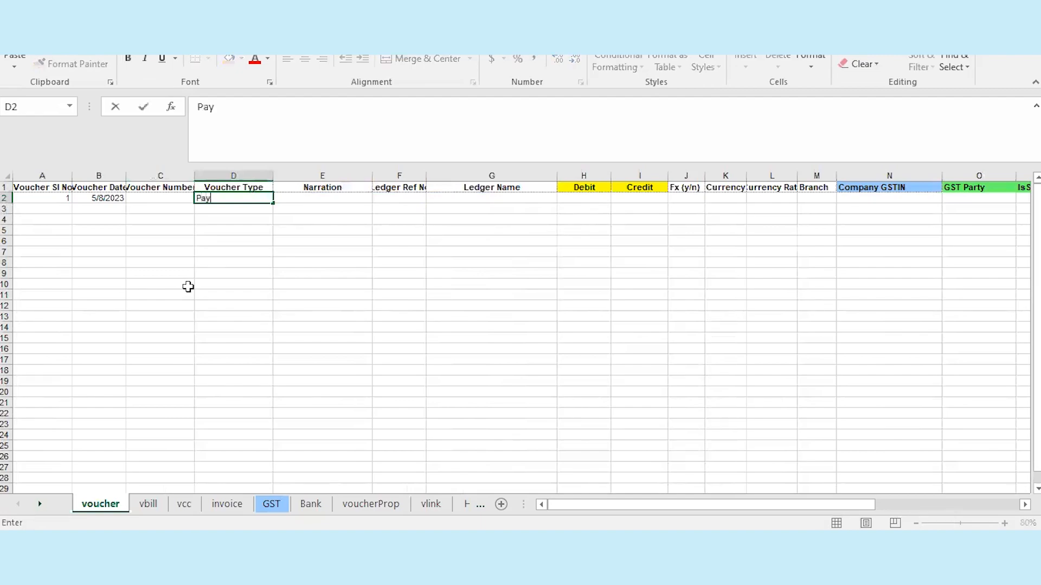
text(ment)
key(Tab)
key(Tab)
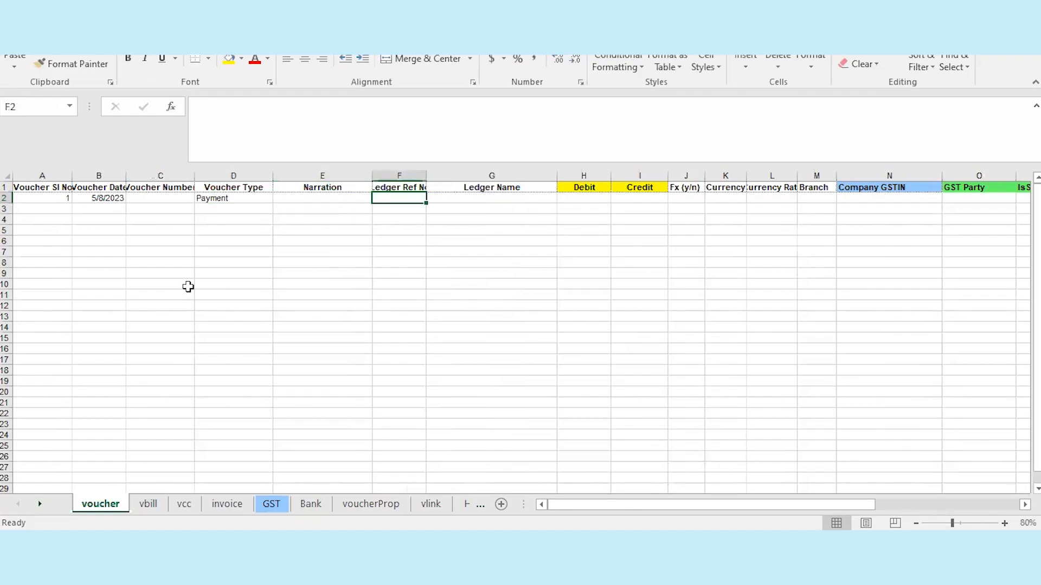
Complete row 2 with Ledger Ref No 1, ledger name BlueSky Pvt Ltd and a debit of 12000
text(1)
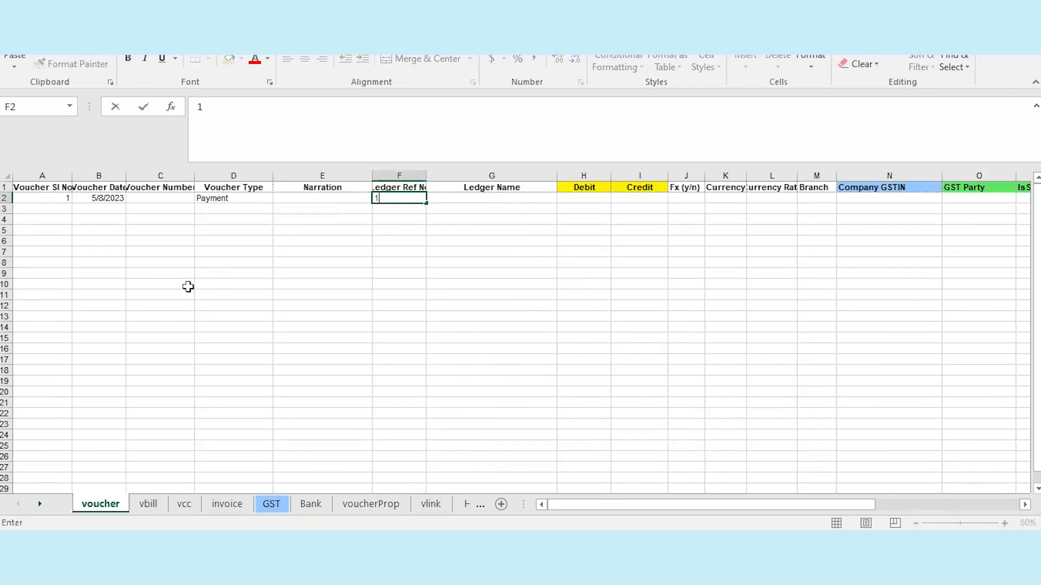
key(Tab)
text(BlueSky P)
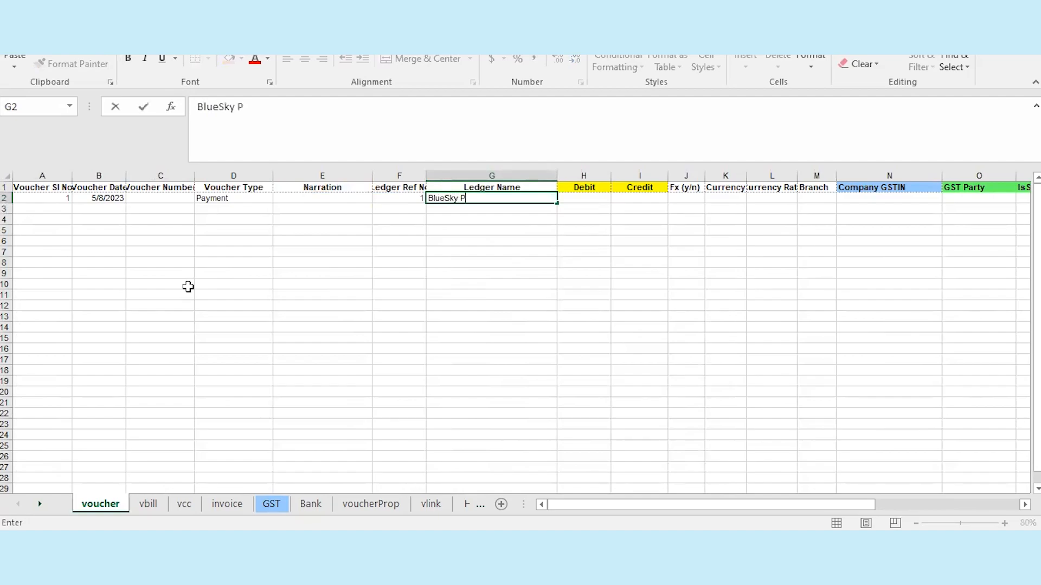
text(vt Ltd)
key(Tab)
text(12000)
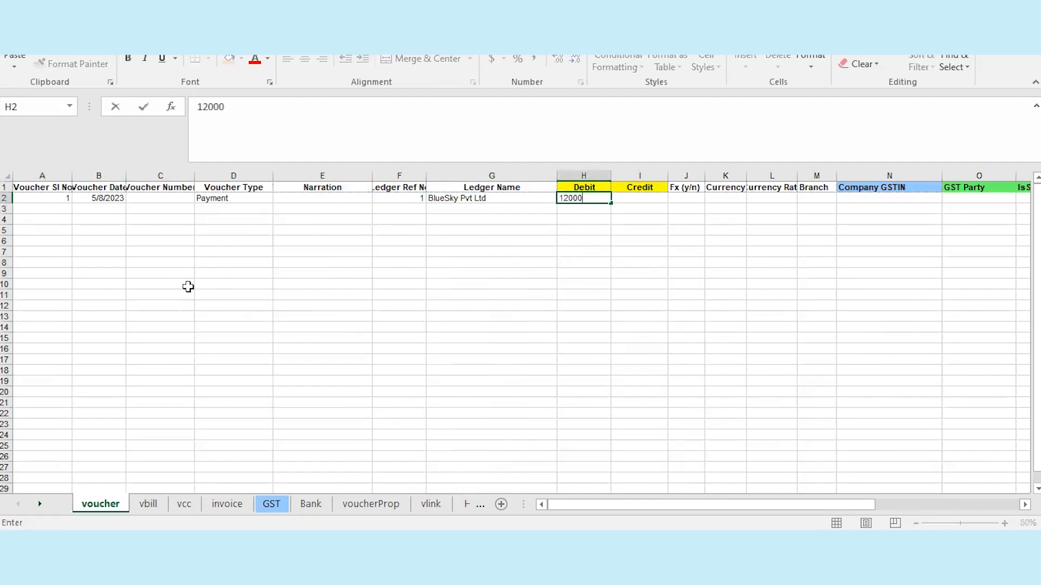
key(ctrl+Return)
Fill row 3 with Voucher Sl No 1, Ledger Ref No 2, ledger name Bank of India and a credit of 12000
key(Return)
text(2)
key(Tab)
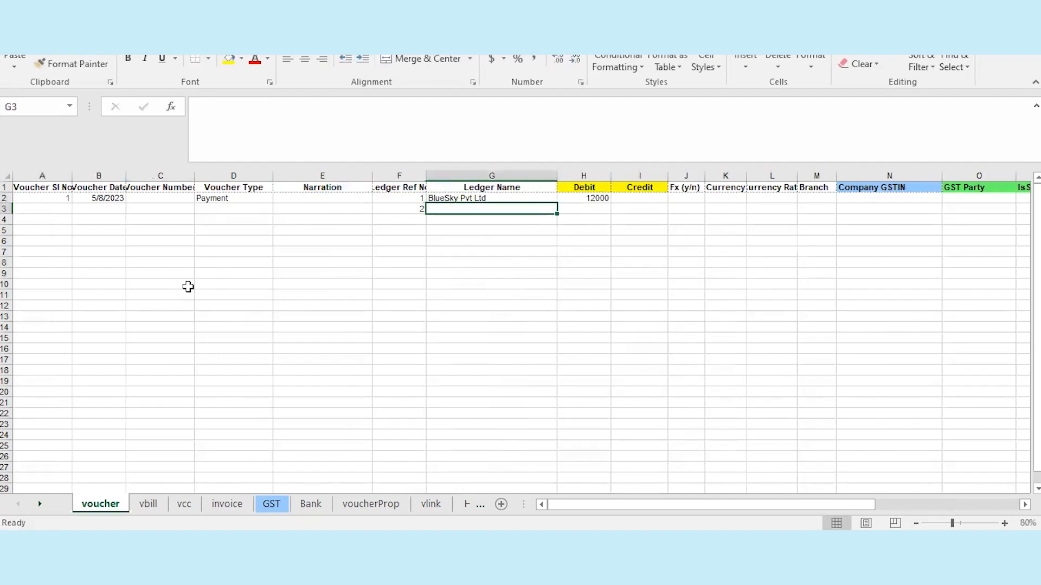
text(Bank )
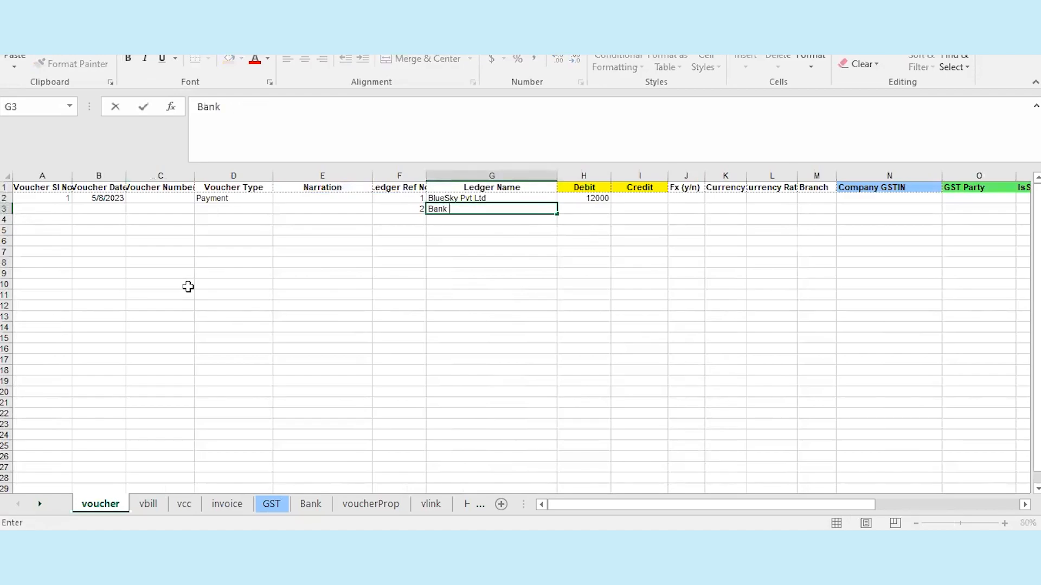
text(of India)
key(Tab)
key(Tab)
text(12000)
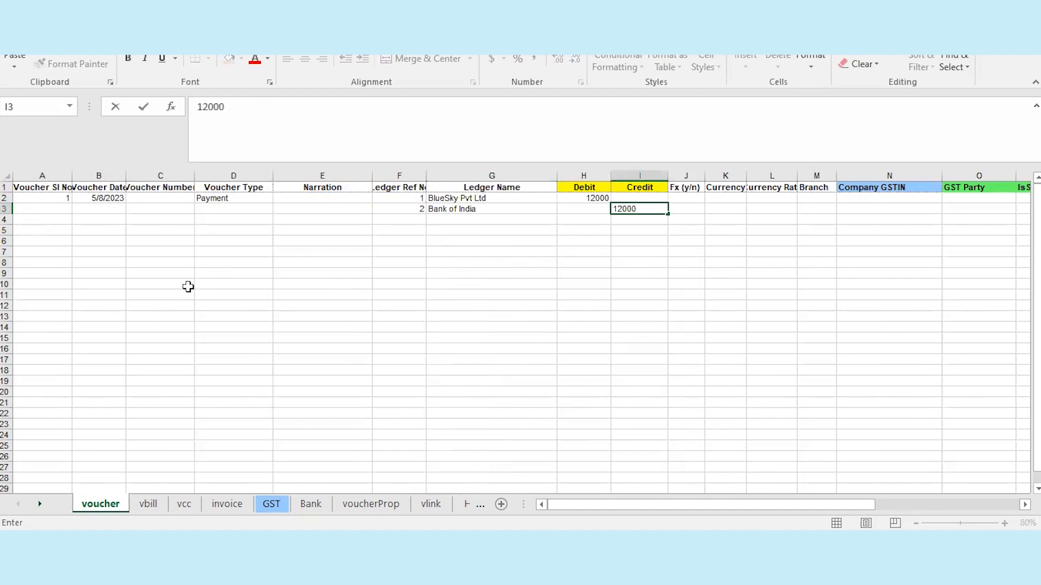
key(Tab)
key(Home)
text(1)
key(Return)
Start the second voucher in row 4 with Voucher Sl No 2, date 5/8/2023 and type Payment
text(2)
key(Tab)
key(Tab)
key(Tab)
text(Pay)
click(88, 222)
text(5/8/2023)
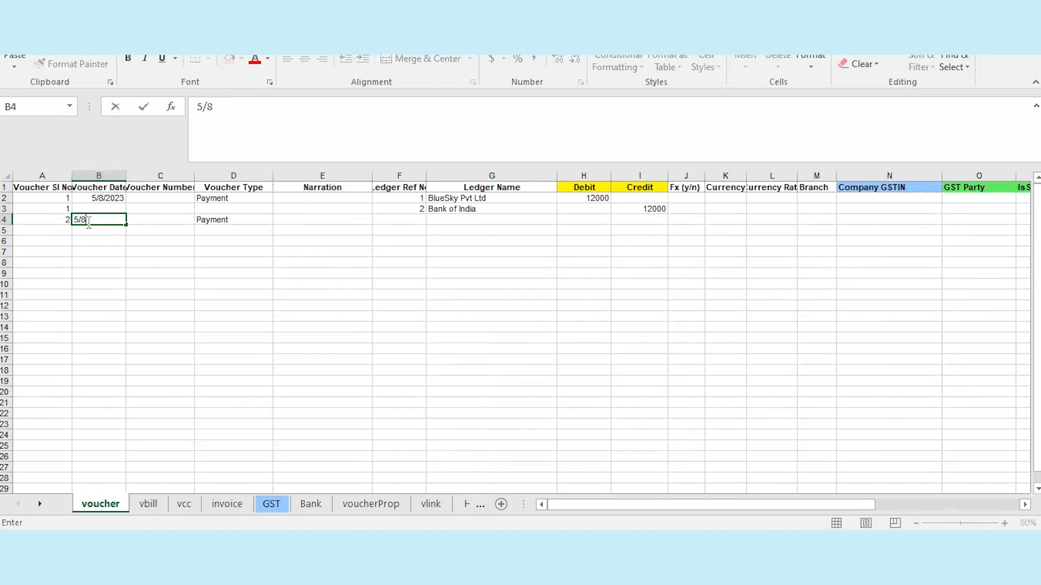
Complete row 4 with Ledger Ref No 1, ledger name Jupiter Bakery and a debit of 22050
key(Tab)
key(Tab)
key(Tab)
key(Tab)
text(1)
key(Tab)
text(Jupiter Bakery)
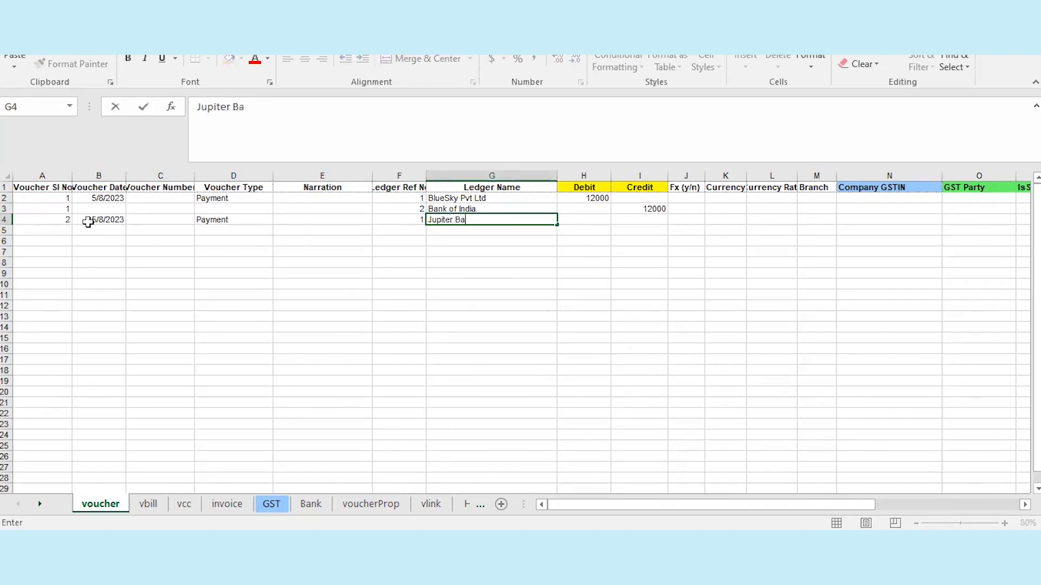
key(Tab)
text(22050)
key(Return)
Fill row 5 with Ledger Ref No 2, ledger name State Bank of India and a credit of 22050
key(Tab)
key(Tab)
key(Tab)
key(Tab)
text(2)
key(Tab)
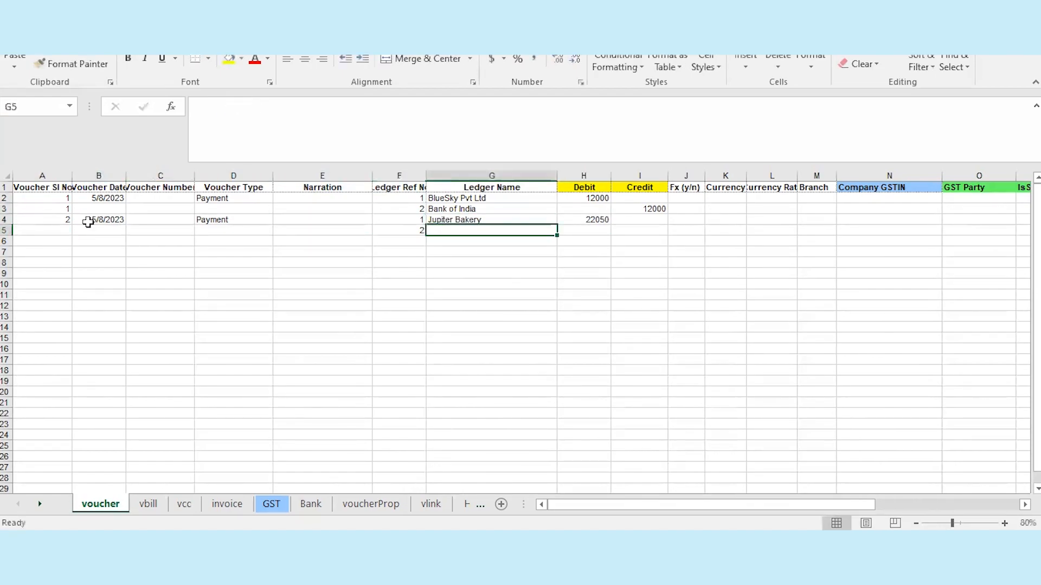
text(State Bank of India)
key(Tab)
key(Tab)
text(22050)
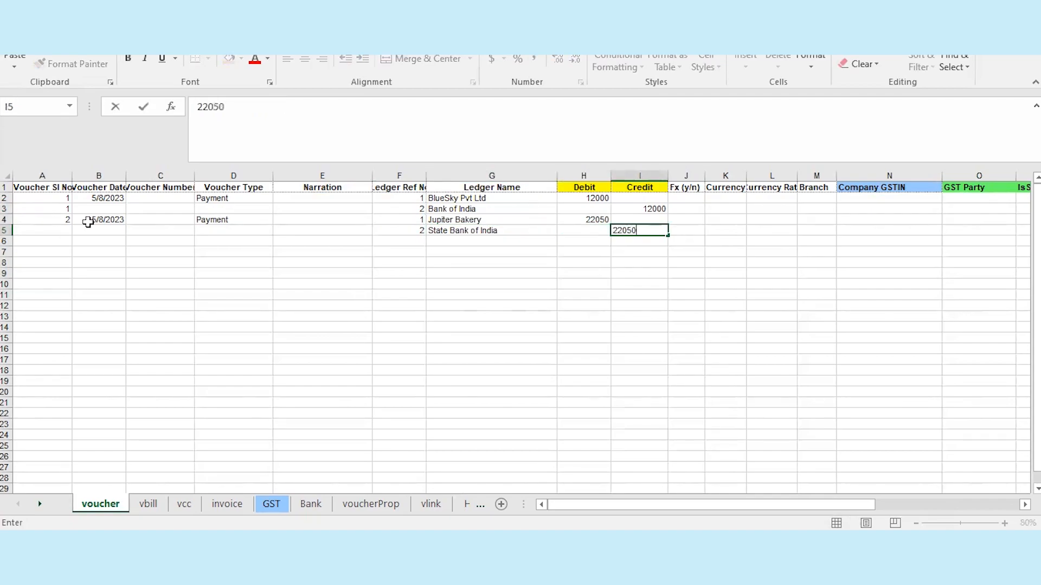
Enter the company's GSTIN in the Company GSTIN column for both vouchers, in rows 2 and 4
click(889, 198)
text(19ABCDE1234F1ZH)
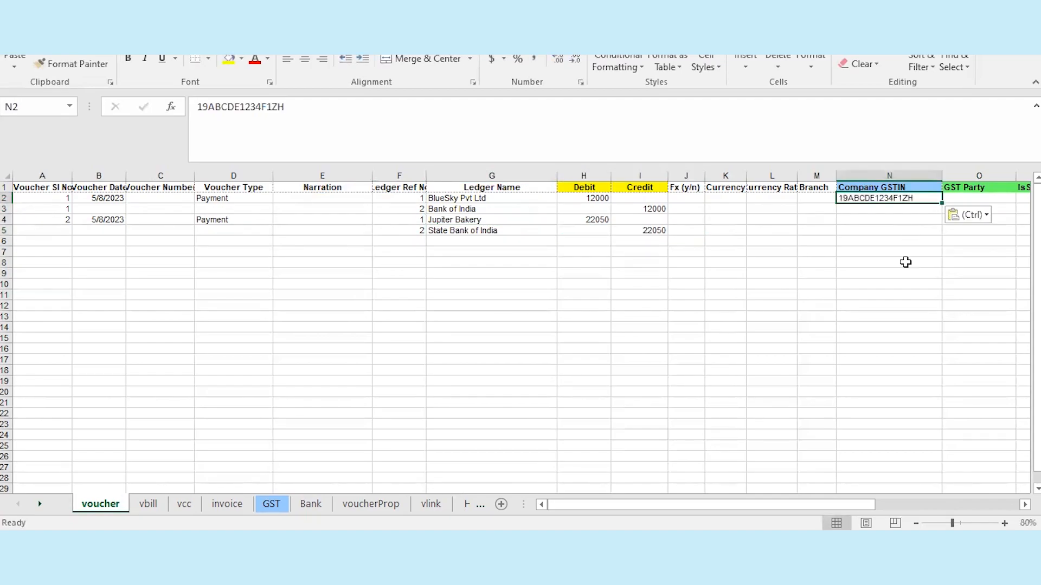
click(871, 220)
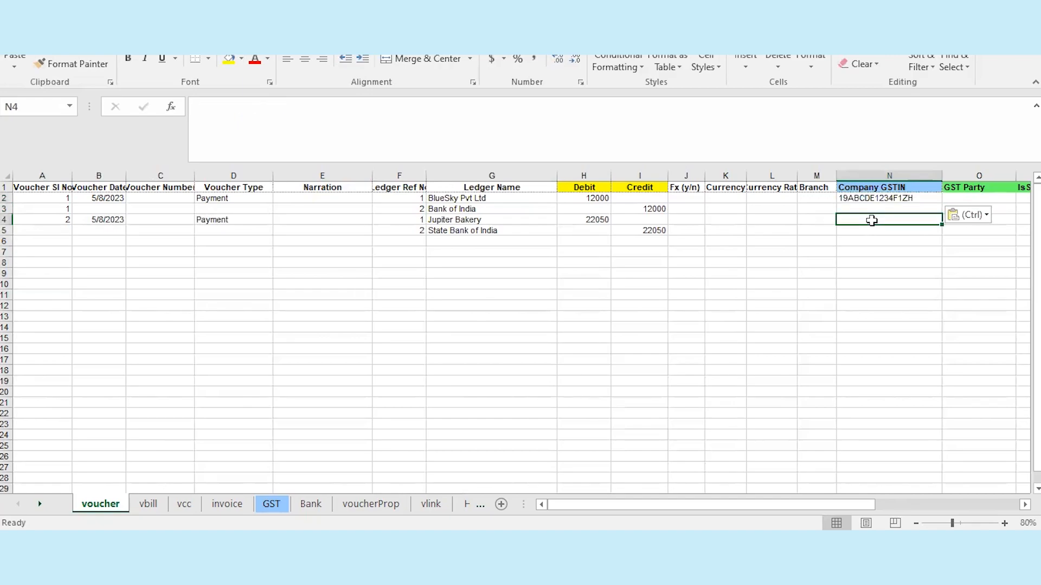
text(19ABCDE1234F1ZH)
click(870, 277)
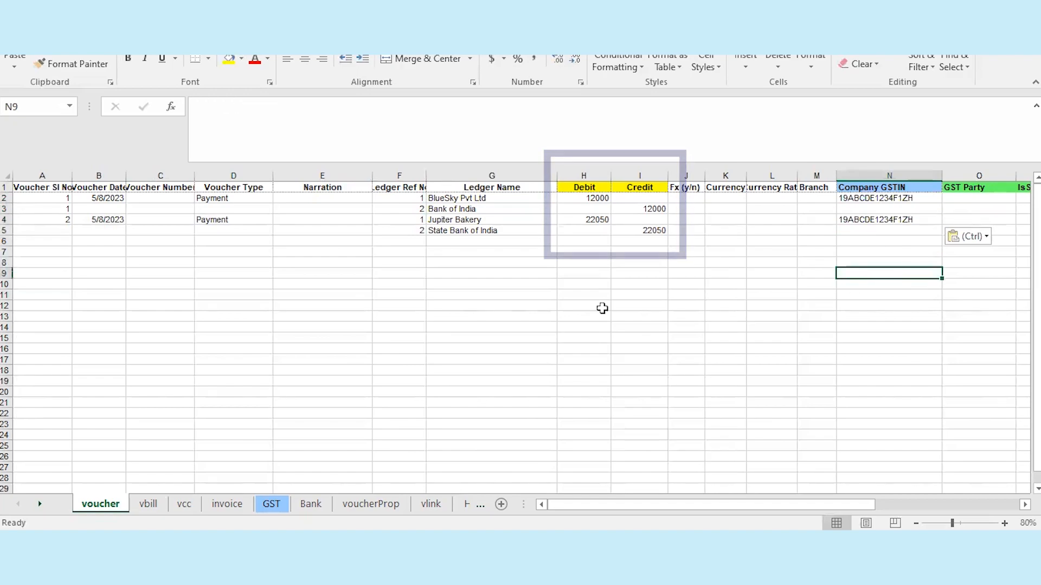
On the vbill sheet, start row 2 with Sl No 1, Voucher Sl No 1 and Ledger Ref No 1
key(ctrl+Page_Down)
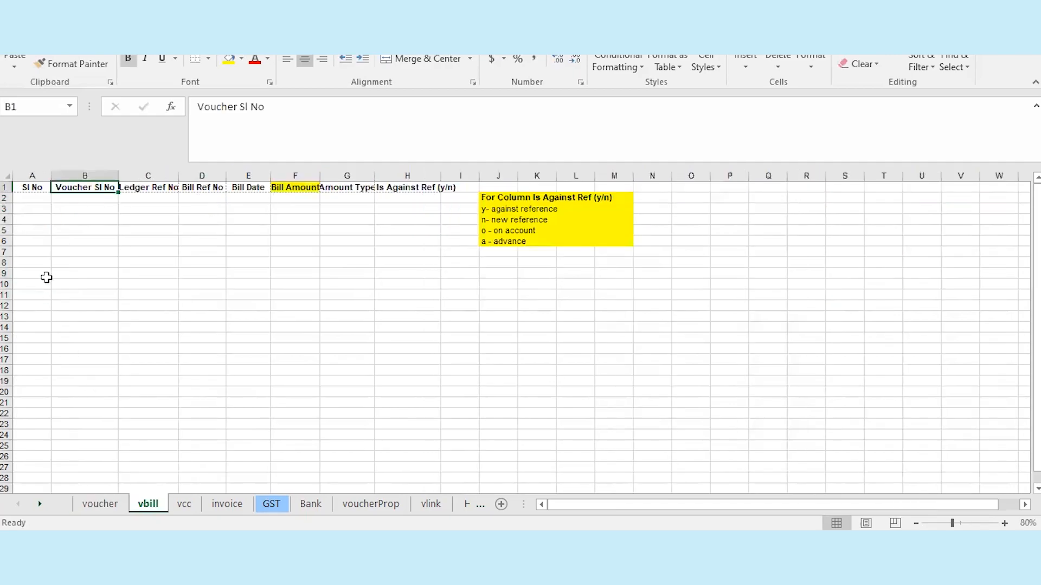
click(35, 199)
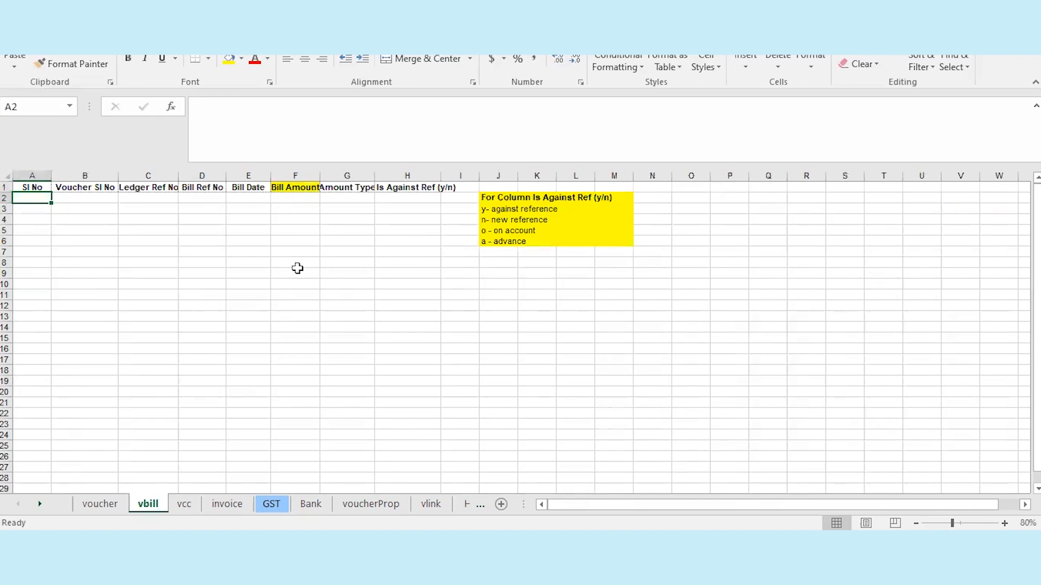
text(1)
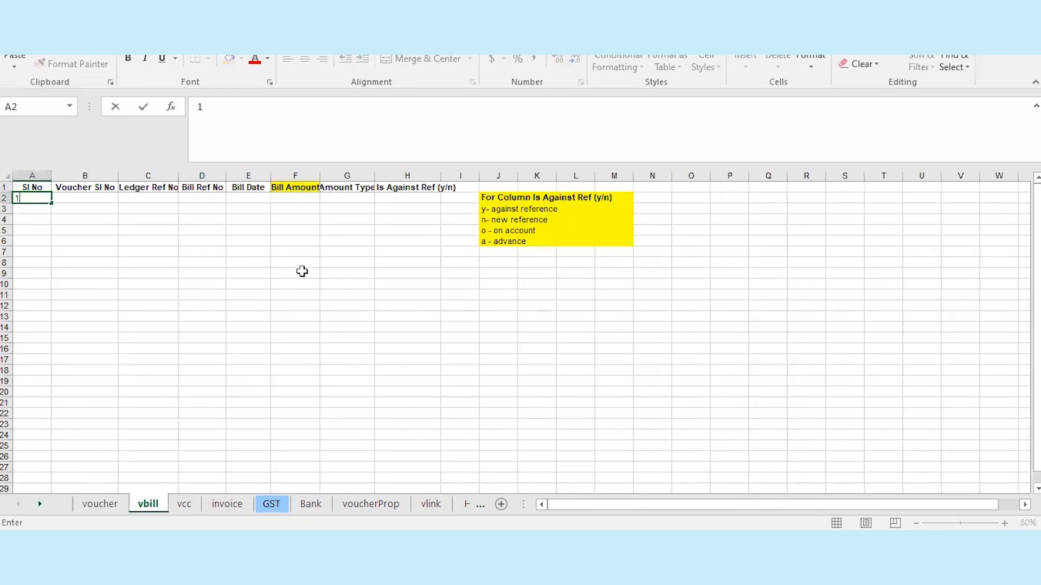
key(Tab)
text(1)
key(Tab)
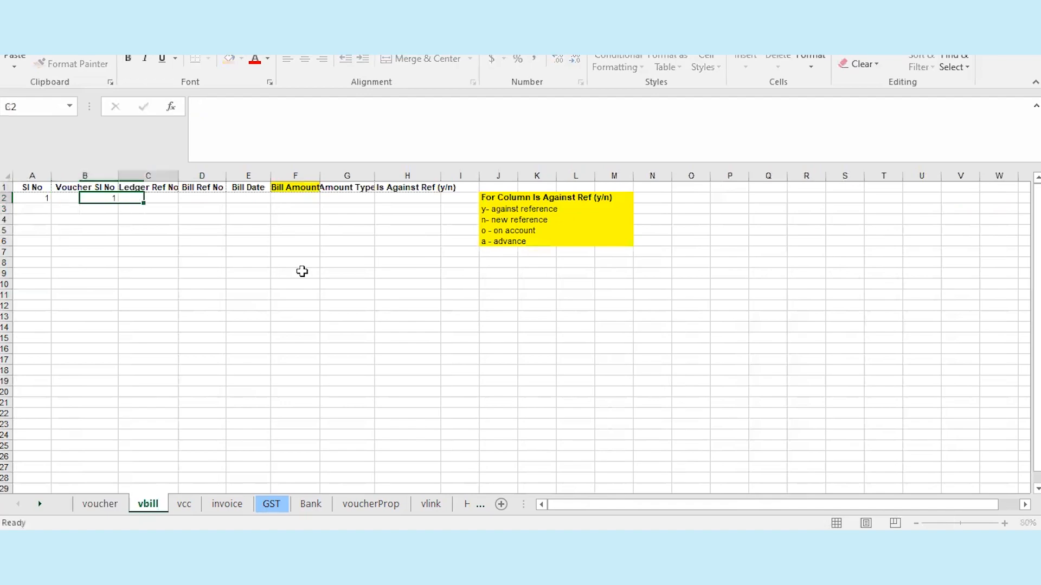
text(1)
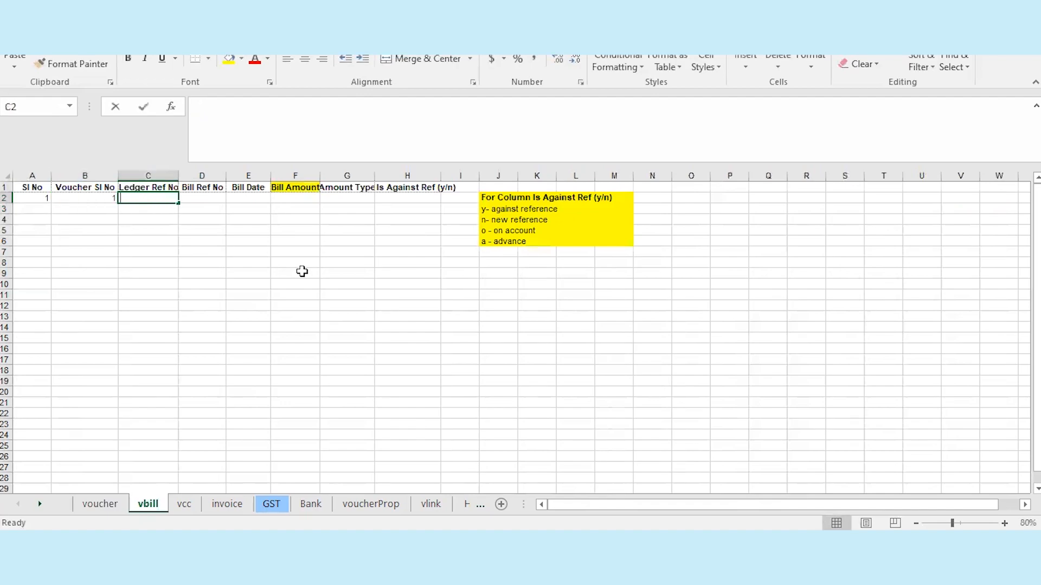
key(Tab)
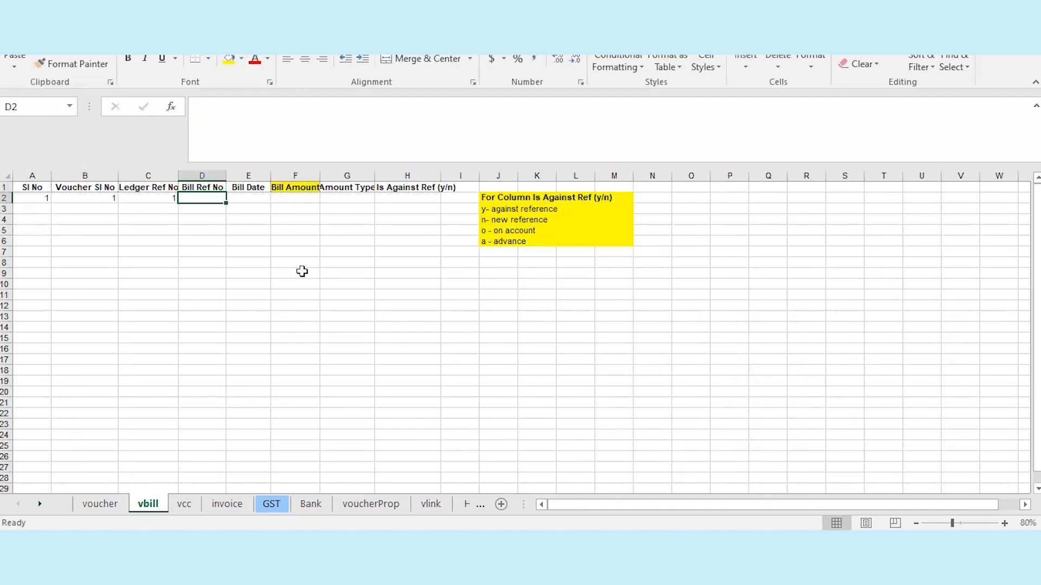
Add Bill Ref No 2230112, bill date 5/8/2023, bill amount 12000 and amount type Dr to row 2 of vbill
text(2230112)
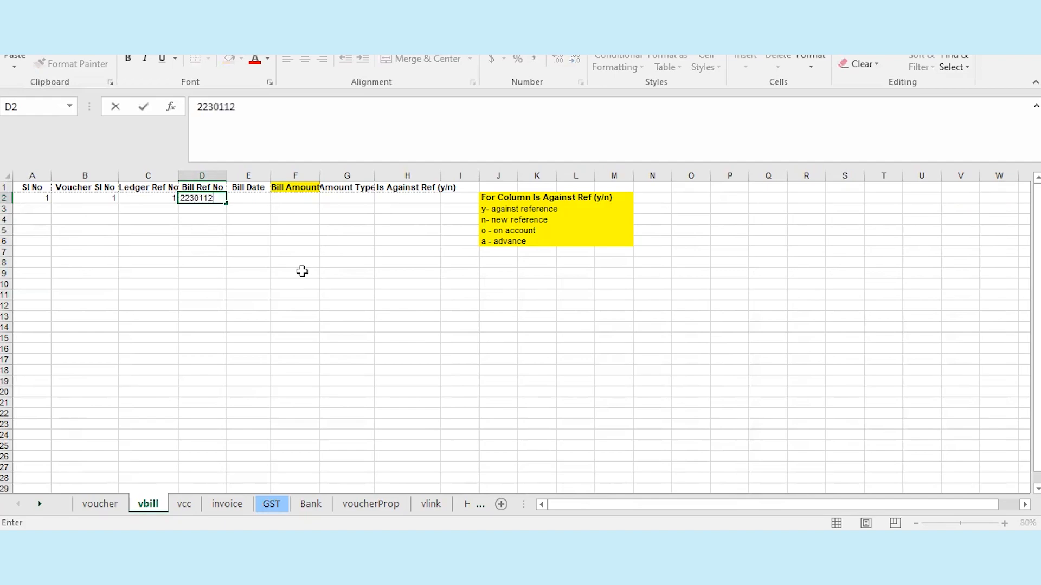
key(Tab)
text(5/8/2023)
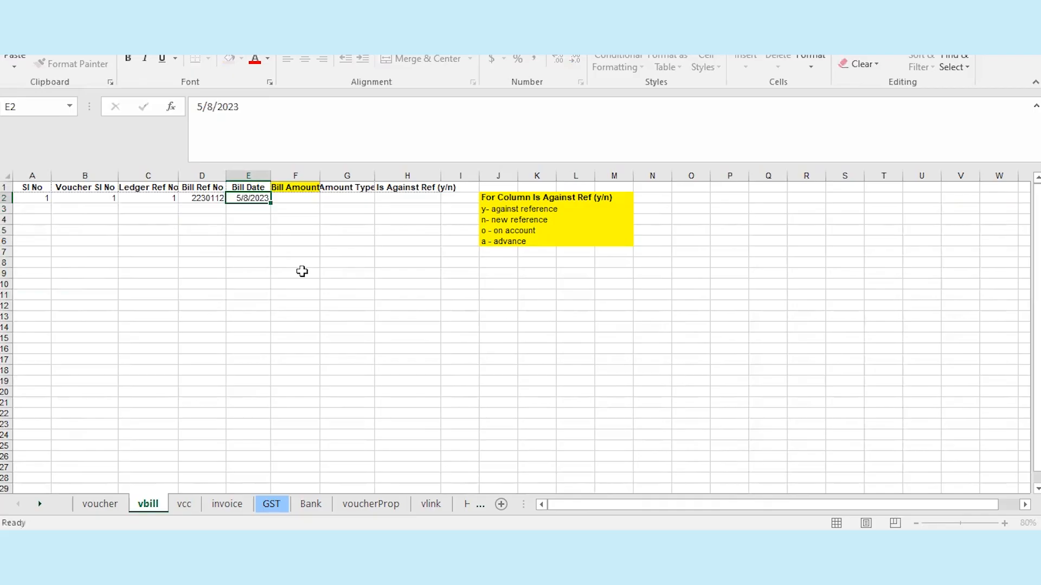
key(Tab)
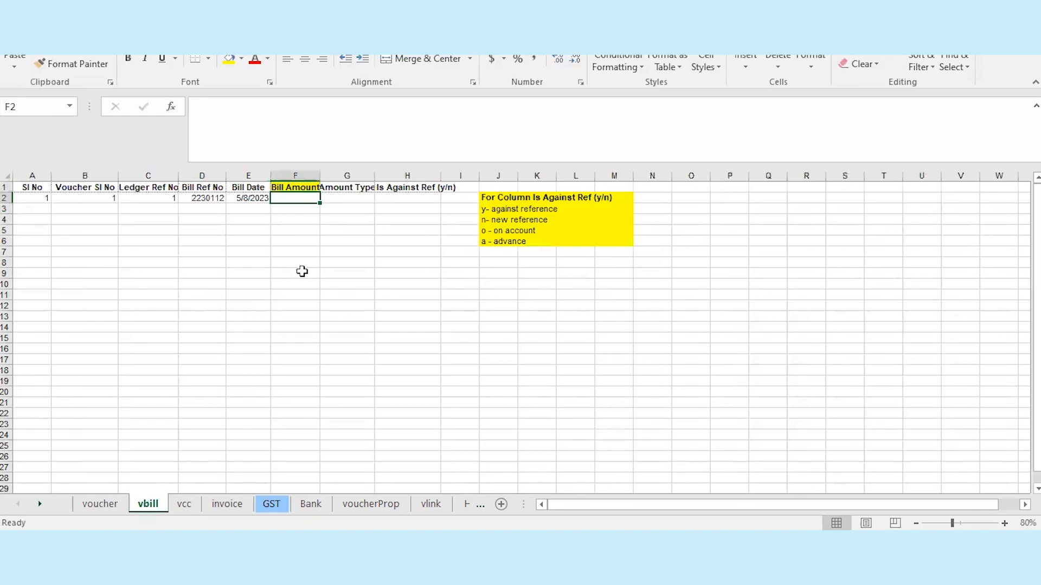
text(12000)
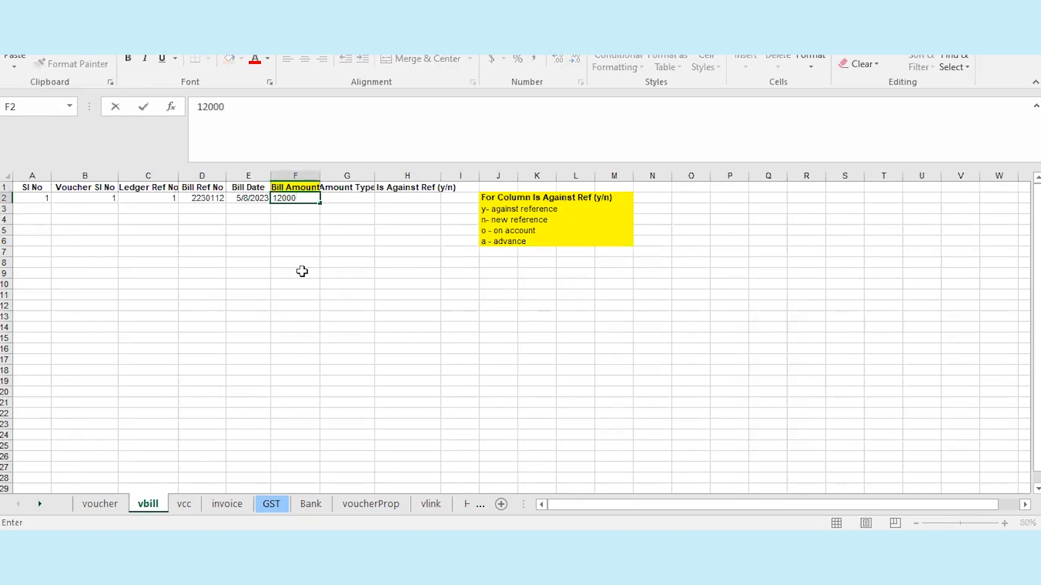
key(Tab)
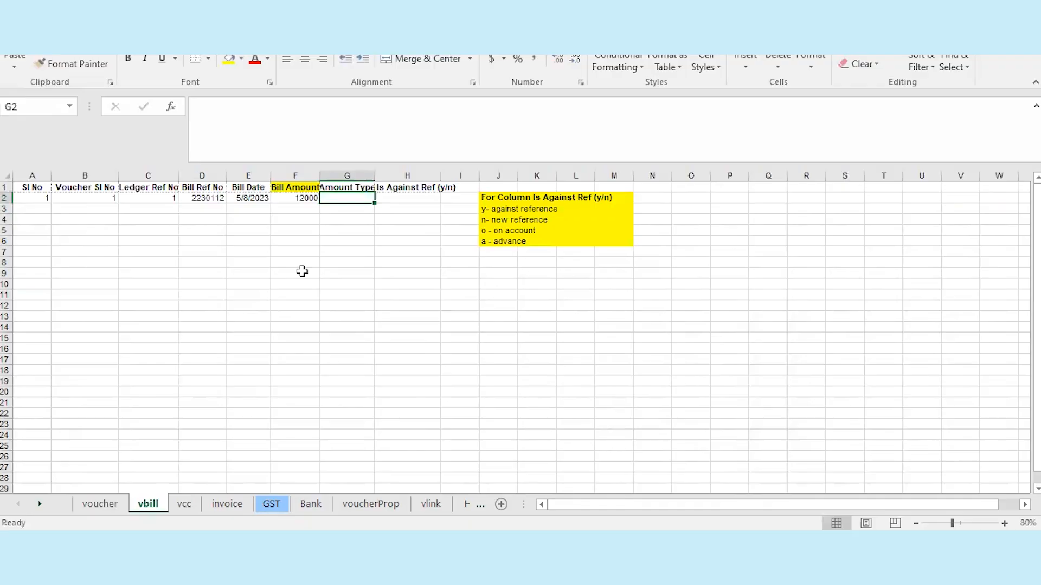
text(Dr)
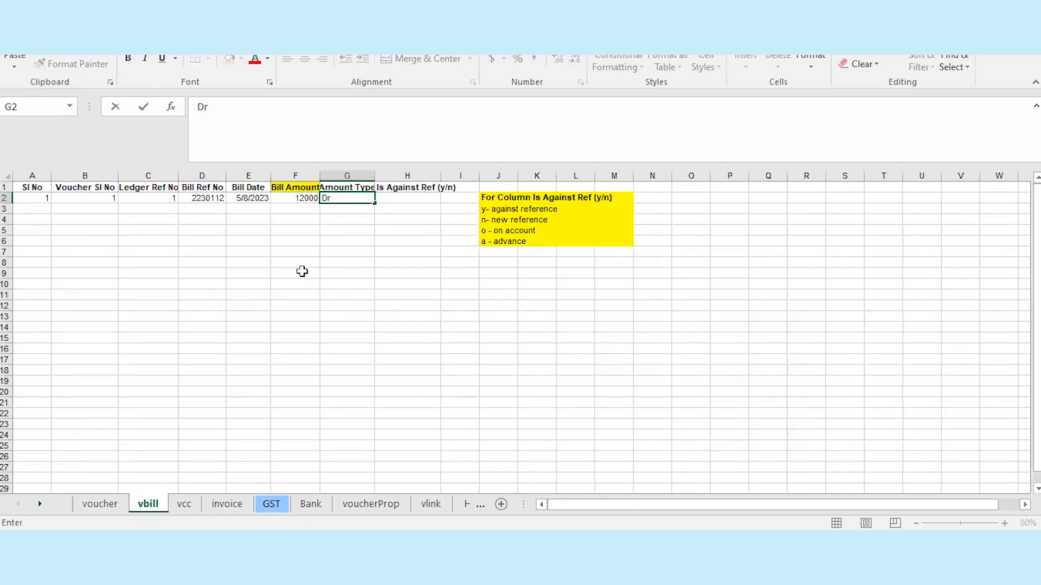
key(Tab)
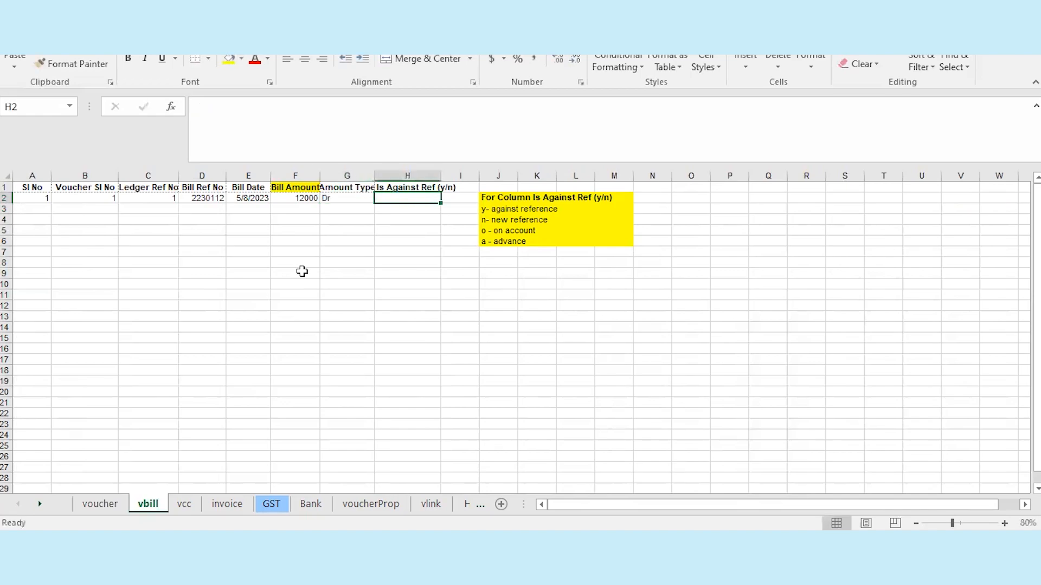
Mark vbill row 2 as new reference n, and start row 3 with Sl No 2, Voucher Sl No 2 and Ledger Ref No 1
text(n)
key(Return)
text(2)
key(Tab)
text(2)
key(Tab)
text(1)
key(Tab)
Add Bill Ref No 5541236, bill date 5/8/2023 and bill amount 22050 to row 3 of vbill
text(5541236)
key(Tab)
text(5/8/)
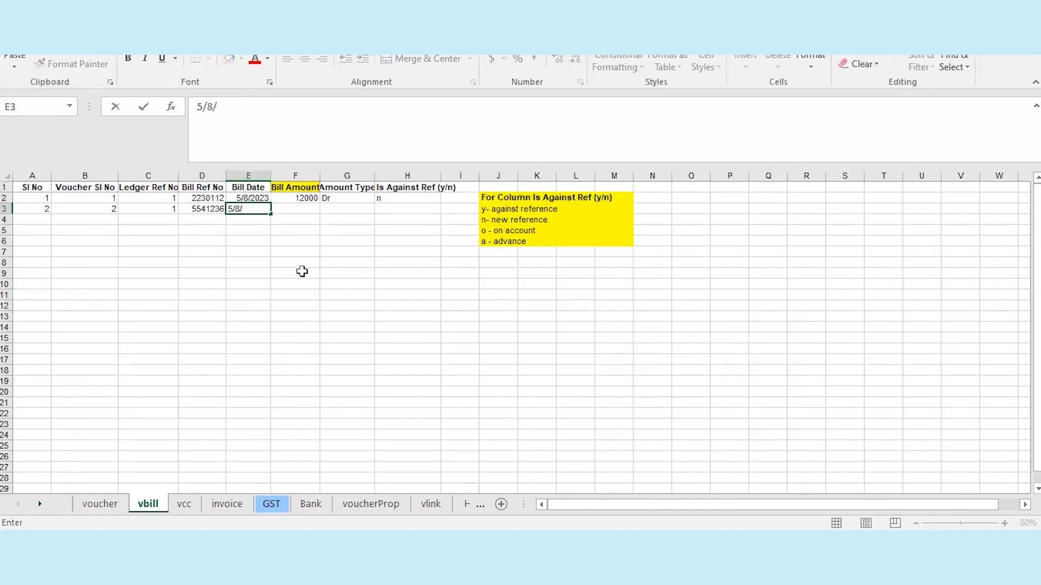
text(2023)
key(Tab)
text(22050)
key(Tab)
Set row 3's amount type to Dr and mark it as a new reference with n
text(D)
key(BackSpace)
key(BackSpace)
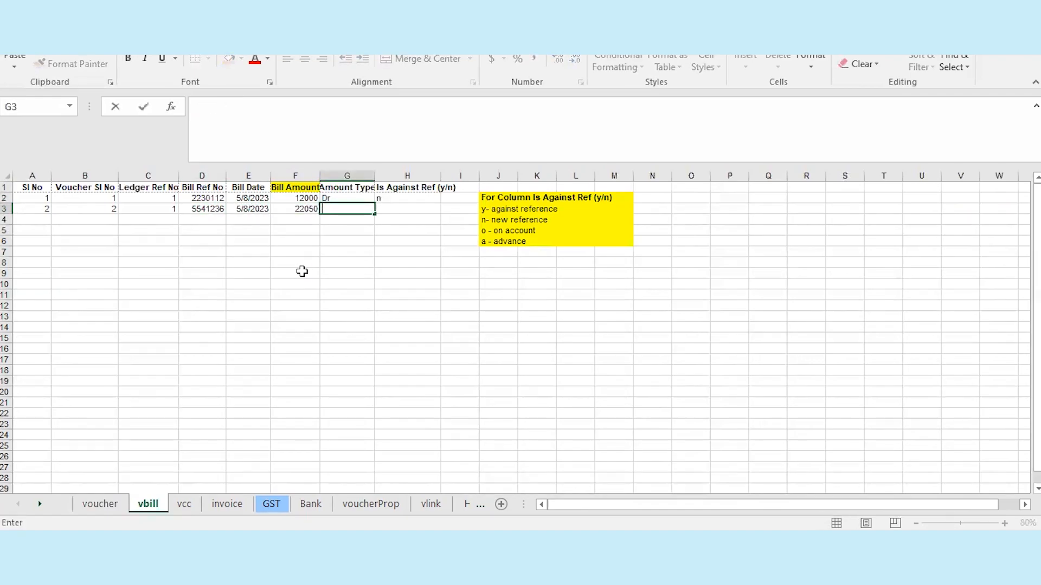
text(Dr)
key(Tab)
text(n)
key(Tab)
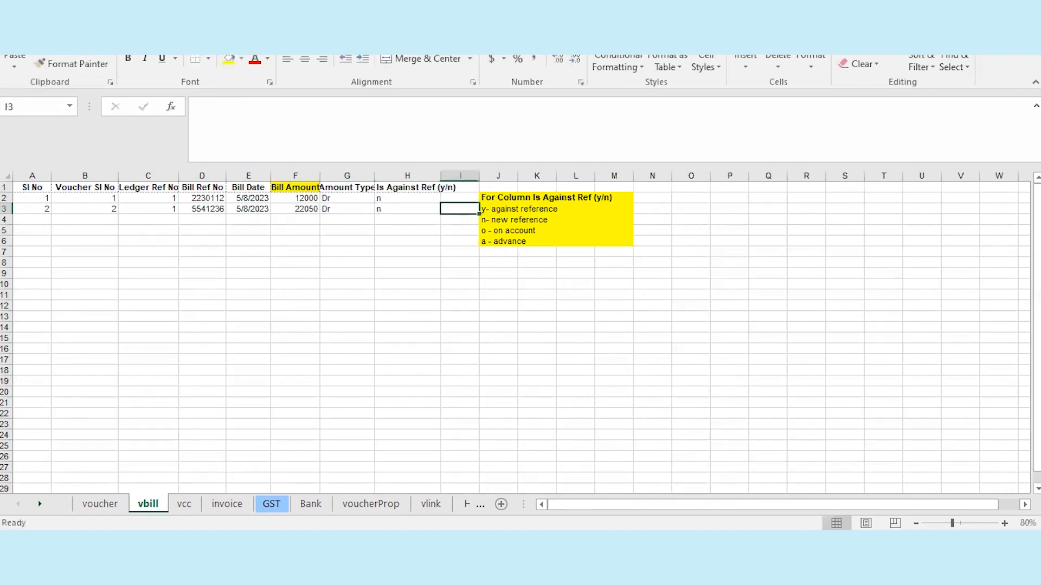
Clear the sample entry in row 2 of the Bank sheet
click(310, 504)
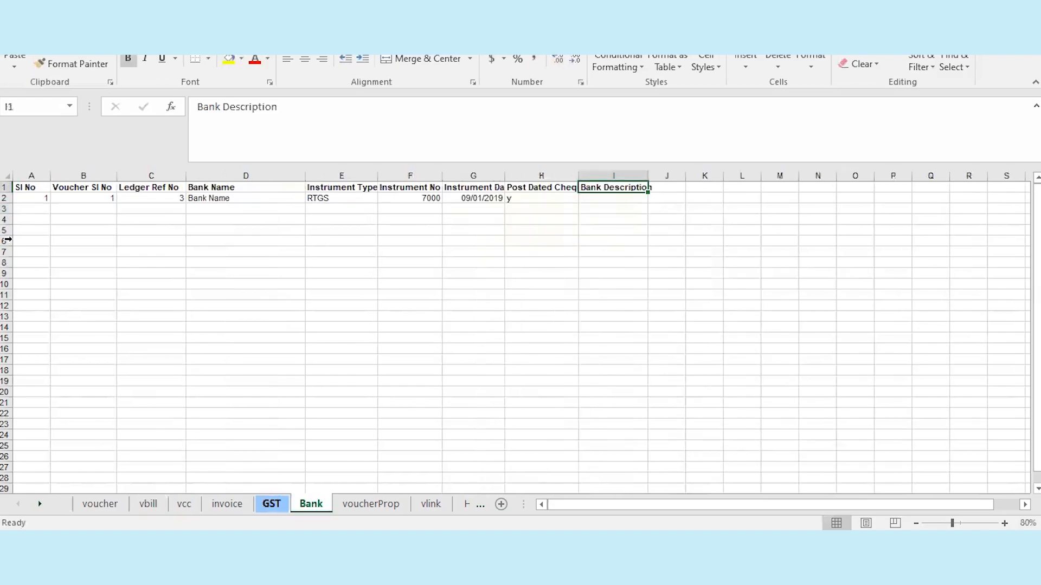
click(5, 198)
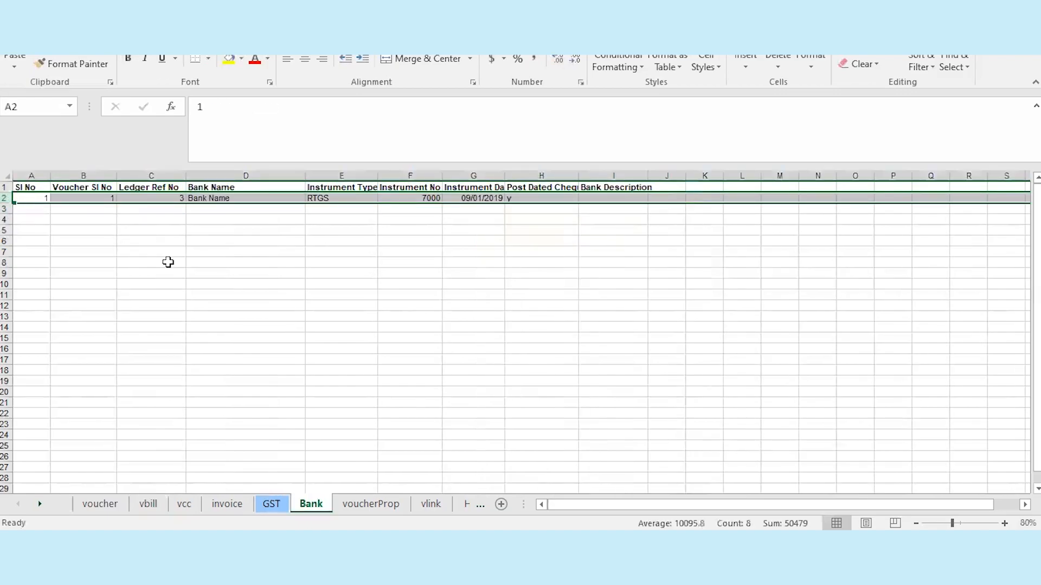
key(Delete)
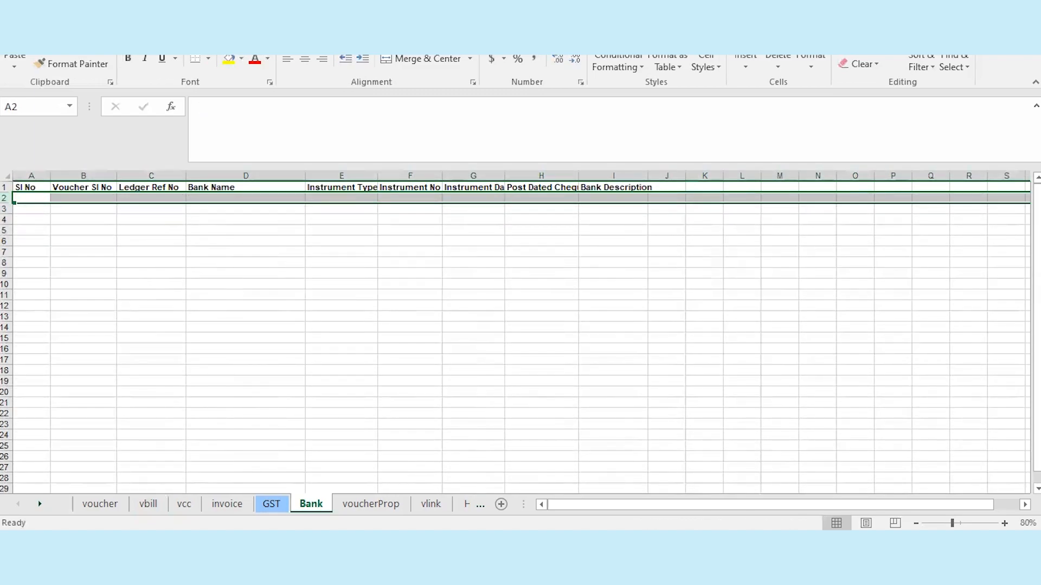
Start row 2 of the Bank sheet with Sl No 1, Voucher Sl No 1 and Ledger Ref No 2
click(44, 199)
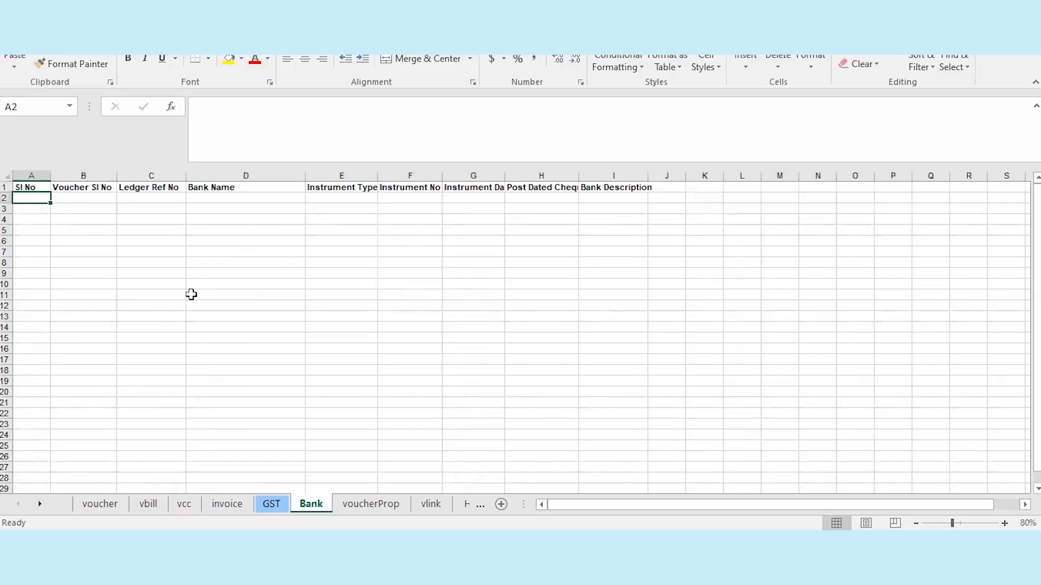
text(1)
key(Tab)
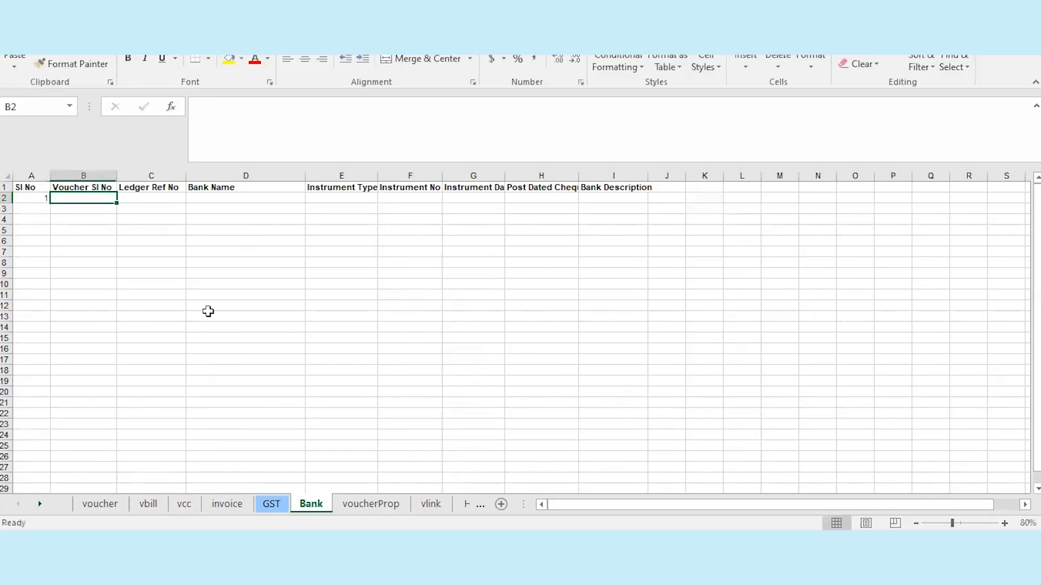
text(1)
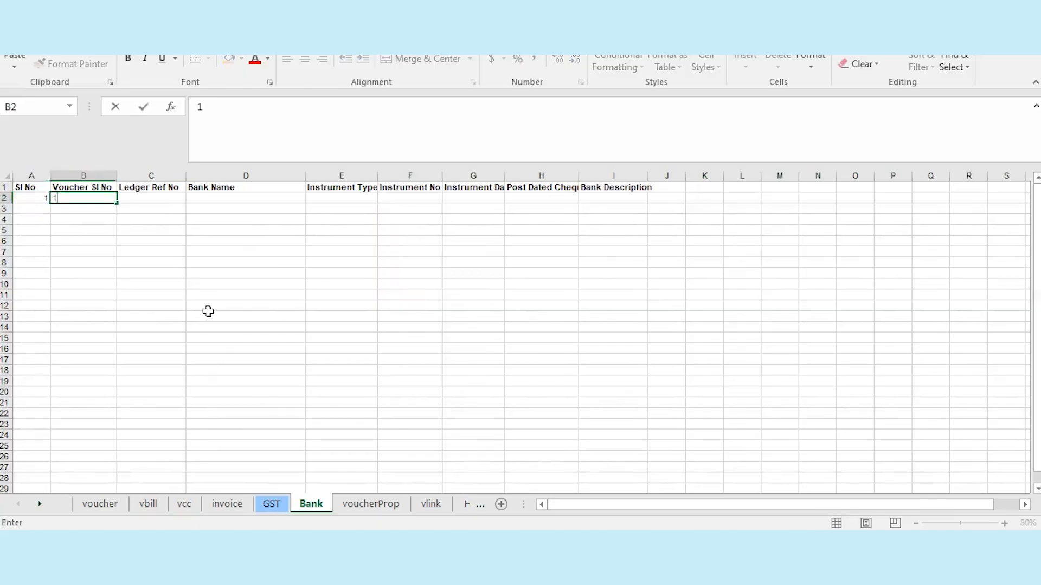
key(Tab)
text(2)
key(Tab)
Complete row 2 with bank name Bank of India, instrument type Cheque, instrument number 220023 and instrument date 5/8/2023
text(Bank of In)
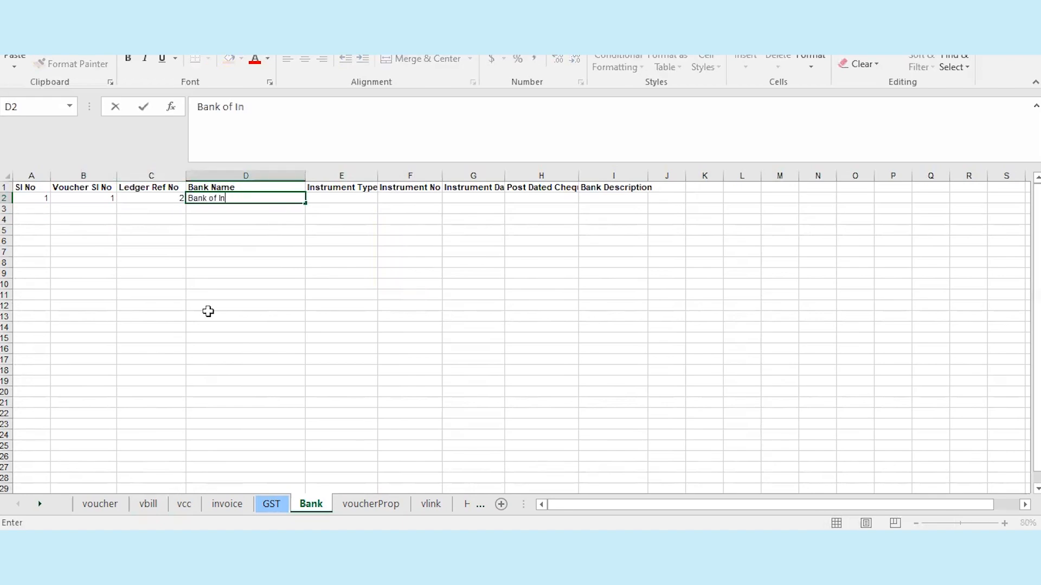
text(dia)
key(Tab)
text(Cheque)
key(Tab)
text(2200234)
key(BackSpace)
key(Tab)
text(5/8/)
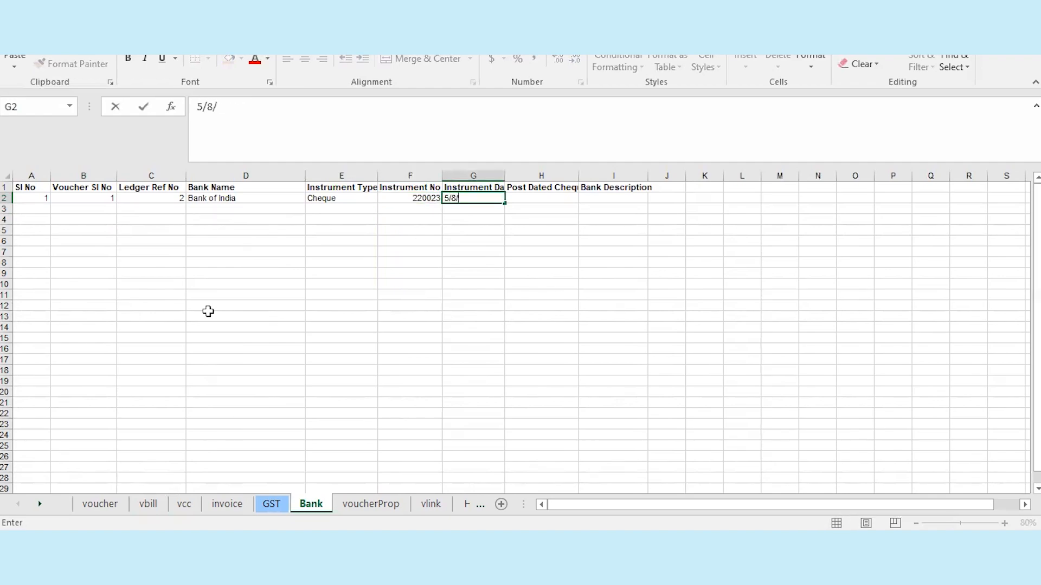
text(2023)
key(Tab)
key(Return)
Start row 3 of the Bank sheet with Sl No 2, Voucher Sl No 2 and Ledger Ref No 2
text(2)
key(Tab)
text(2)
key(Tab)
text(2)
key(Tab)
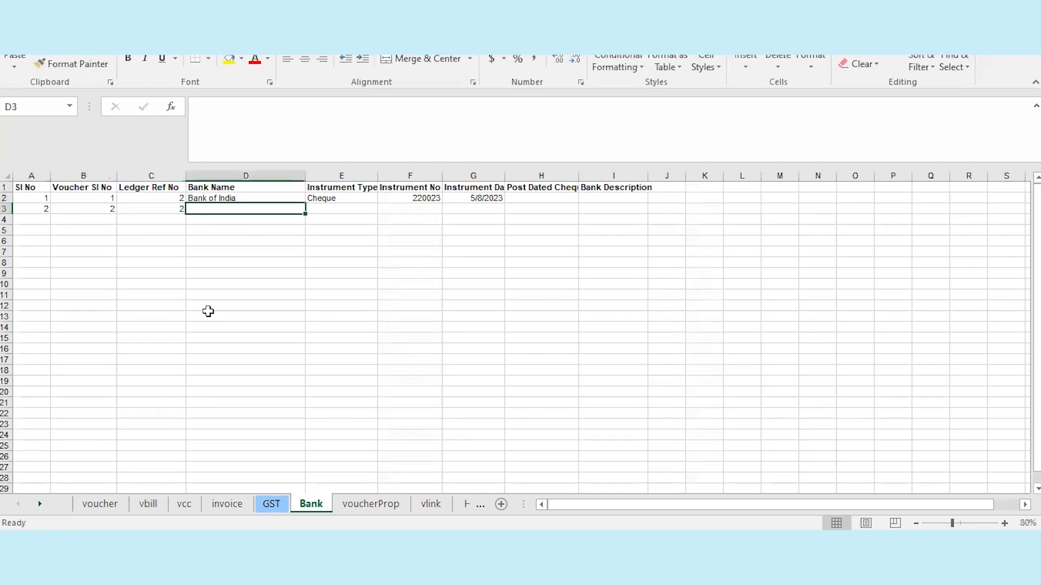
Complete row 3 with bank name State Bank of India, the instrument type Cheque copied from row 2, instrument number 332023 and date 5/8/2023
text(State Bank of India)
key(Tab)
key(Up)
key(shift+Down)
key(ctrl+d)
key(Right)
key(Down)
text(332023)
key(Tab)
text(5/8/2023)
key(Tab)
Switch to the accounting web app's Import Data page and upload AccountsVoucherTemplate_GST.xlsx as an Accounts Voucher Excel file
click(245, 307)
click(488, 542)
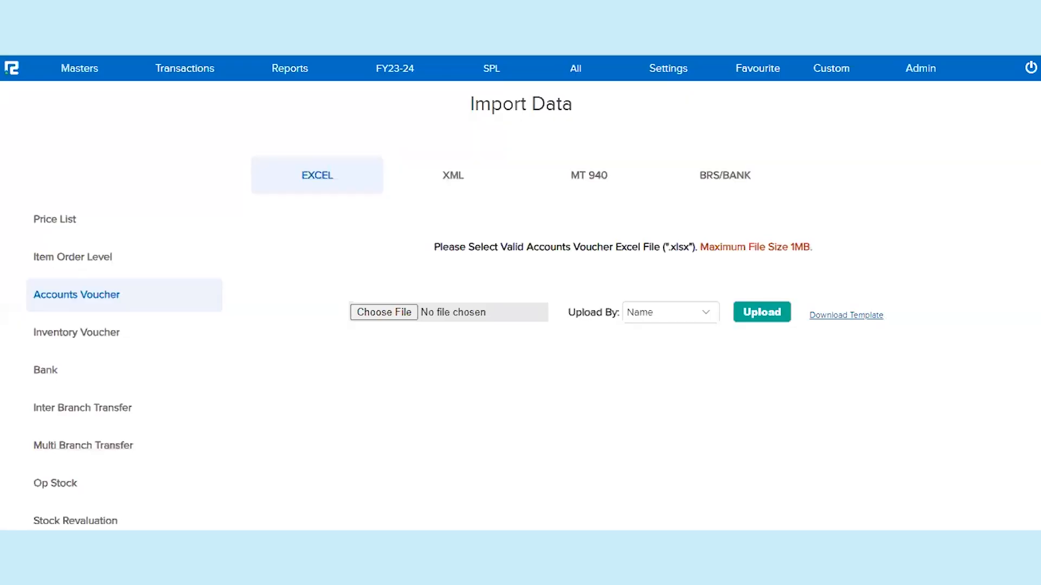
click(418, 314)
double_click(251, 107)
click(781, 314)
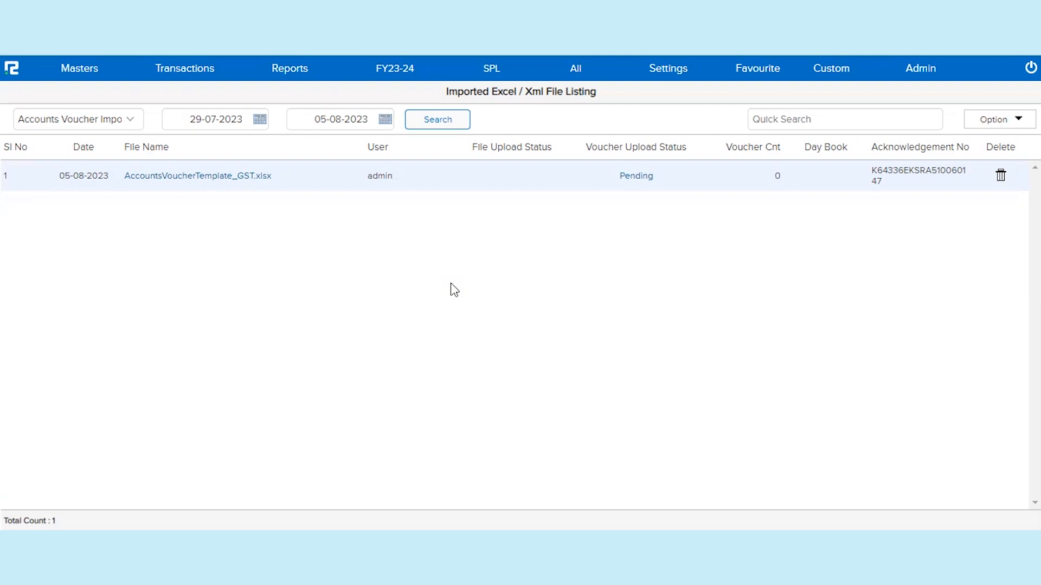
Refresh the imported file listing and open the upload's day book to review both payment vouchers
click(438, 124)
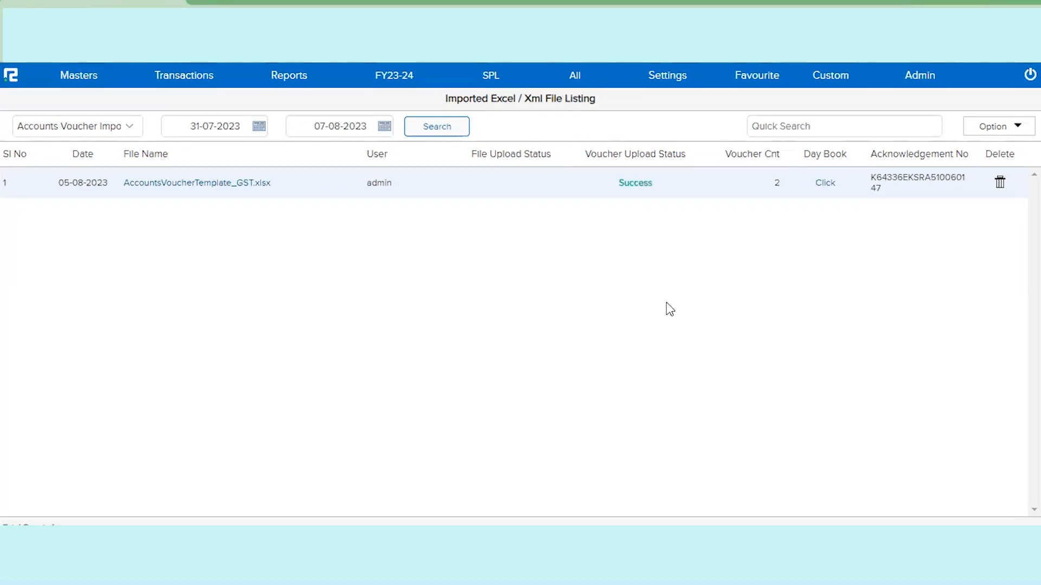
click(826, 176)
double_click(557, 208)
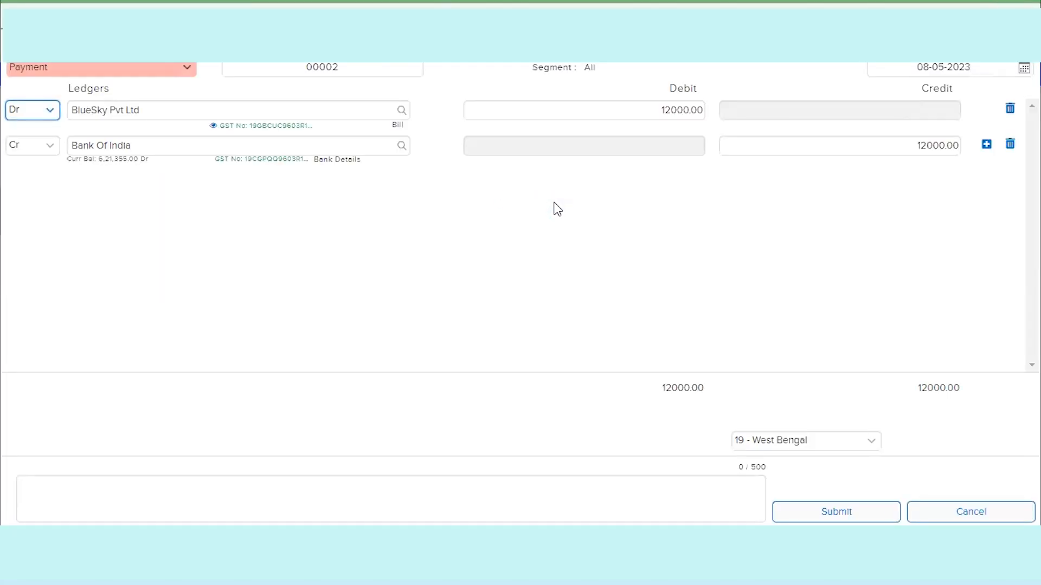
key(Escape)
double_click(543, 220)
key(Escape)
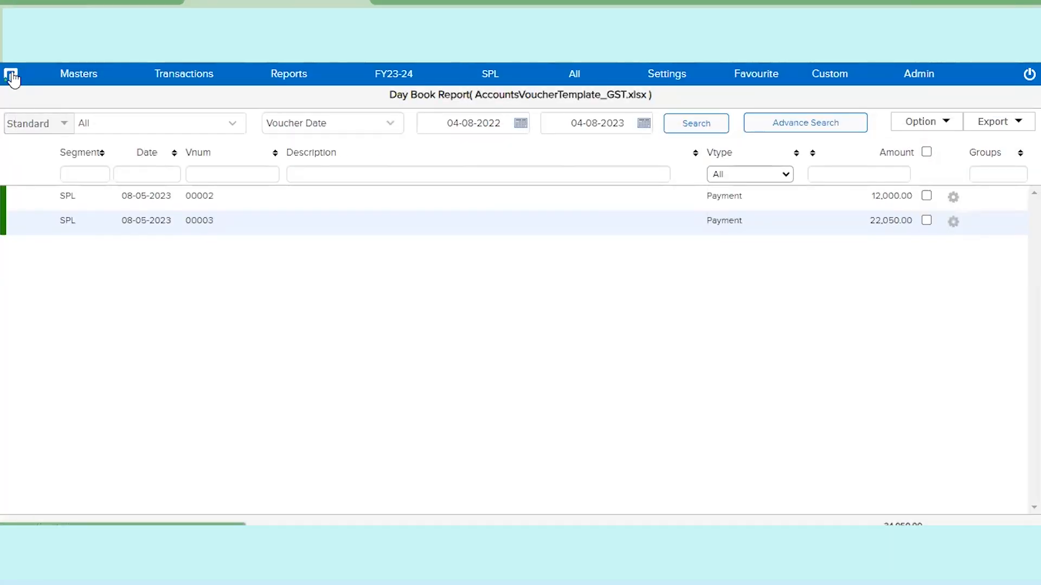